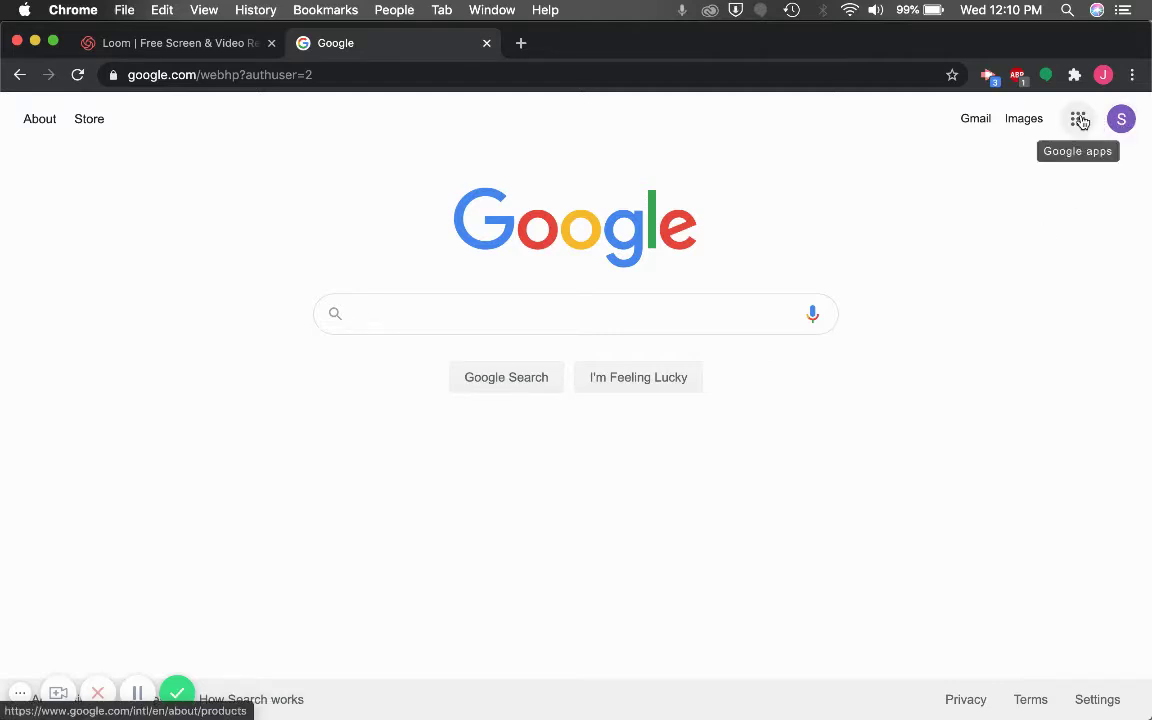
Launch Google Sites from the Google apps launcher
click(1080, 121)
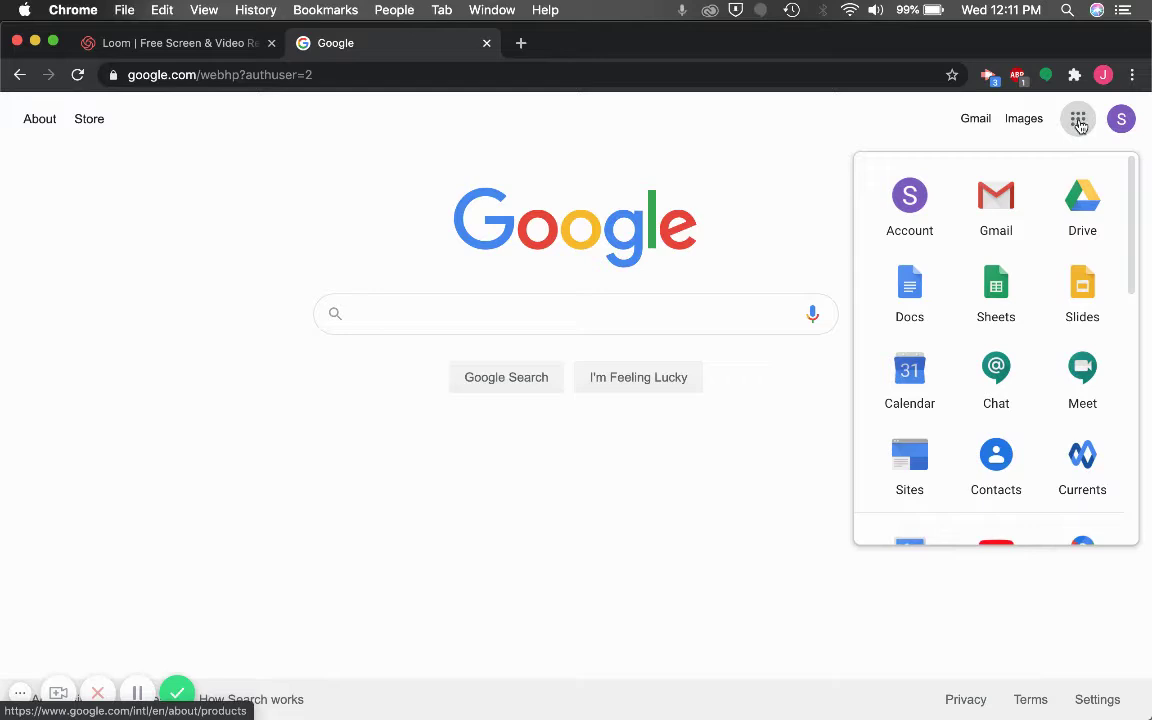
scroll(955, 325, down, 1)
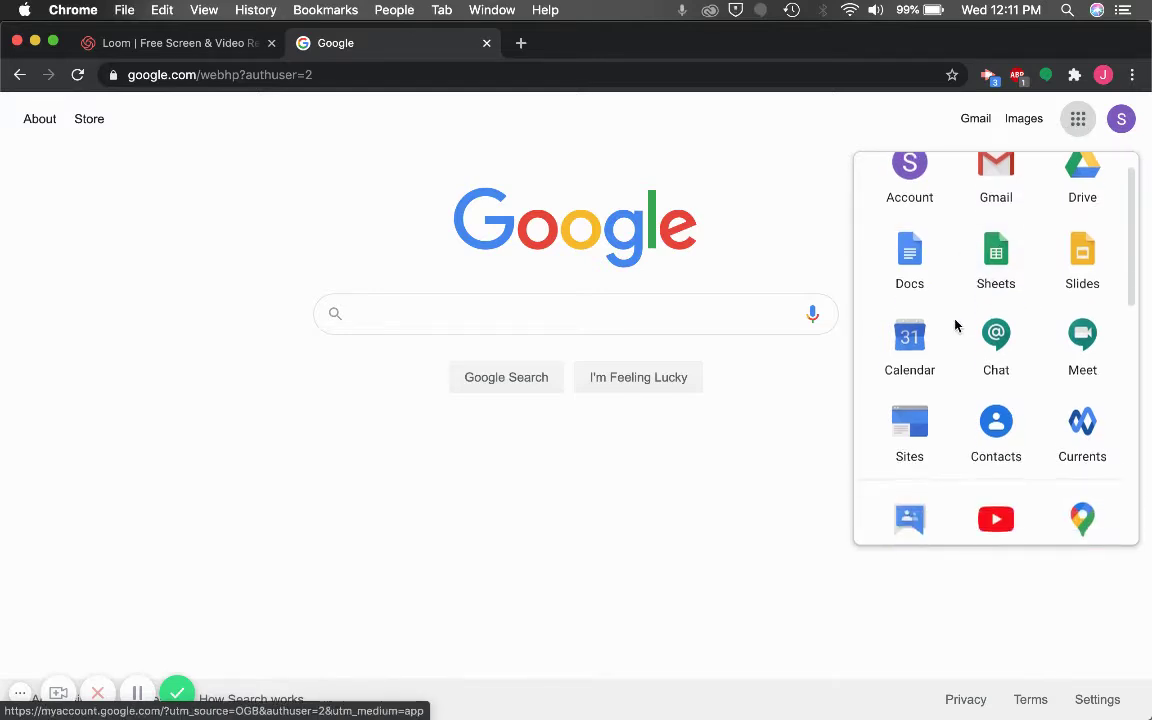
scroll(955, 325, down, 1)
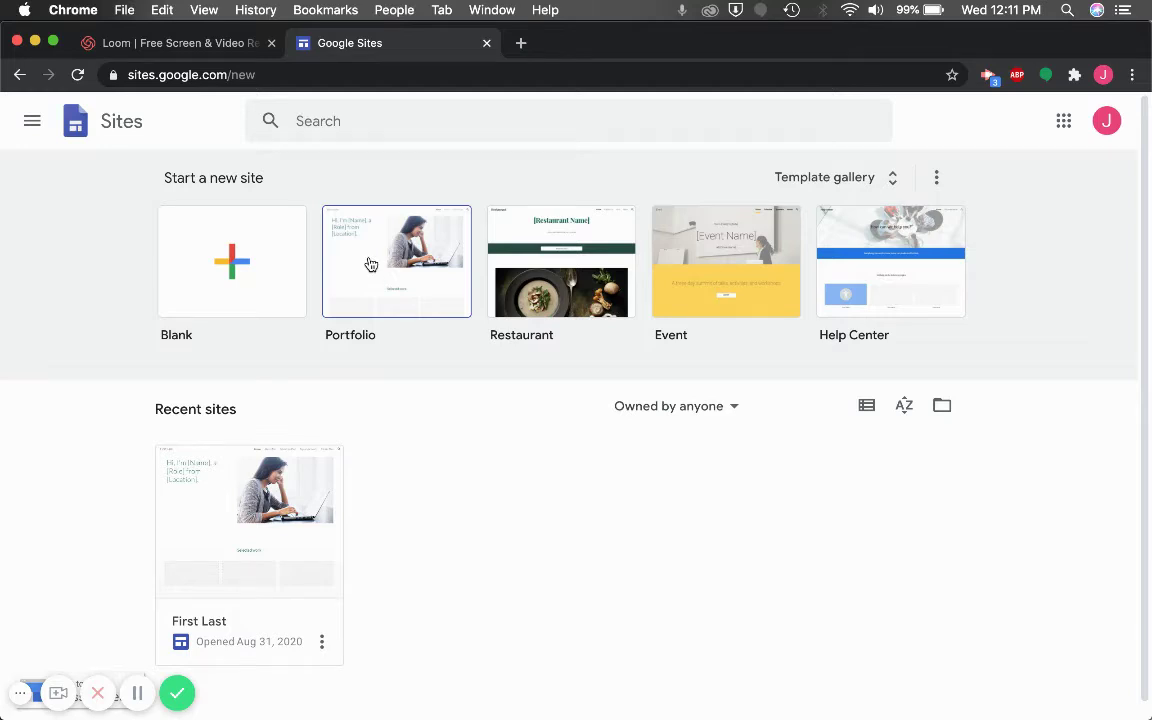
Create a Portfolio-template site named 'First Last' and select the 'Your Name' header for replacement
click(370, 263)
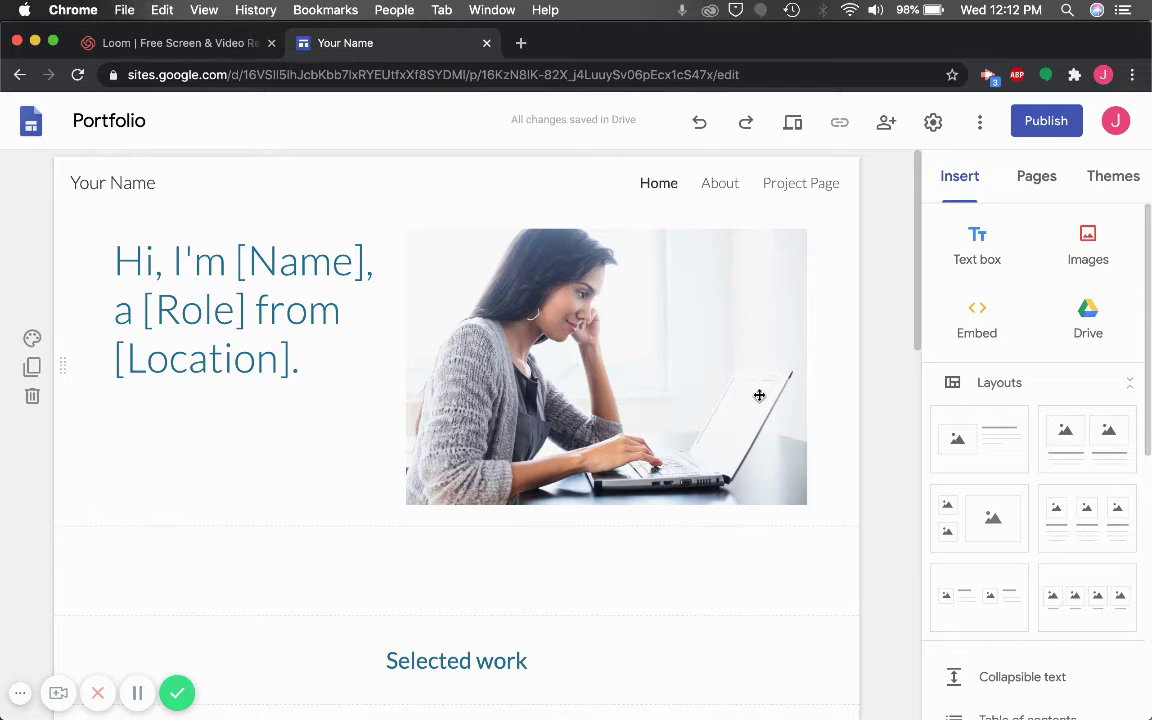
click(167, 118)
drag(167, 118, 61, 120)
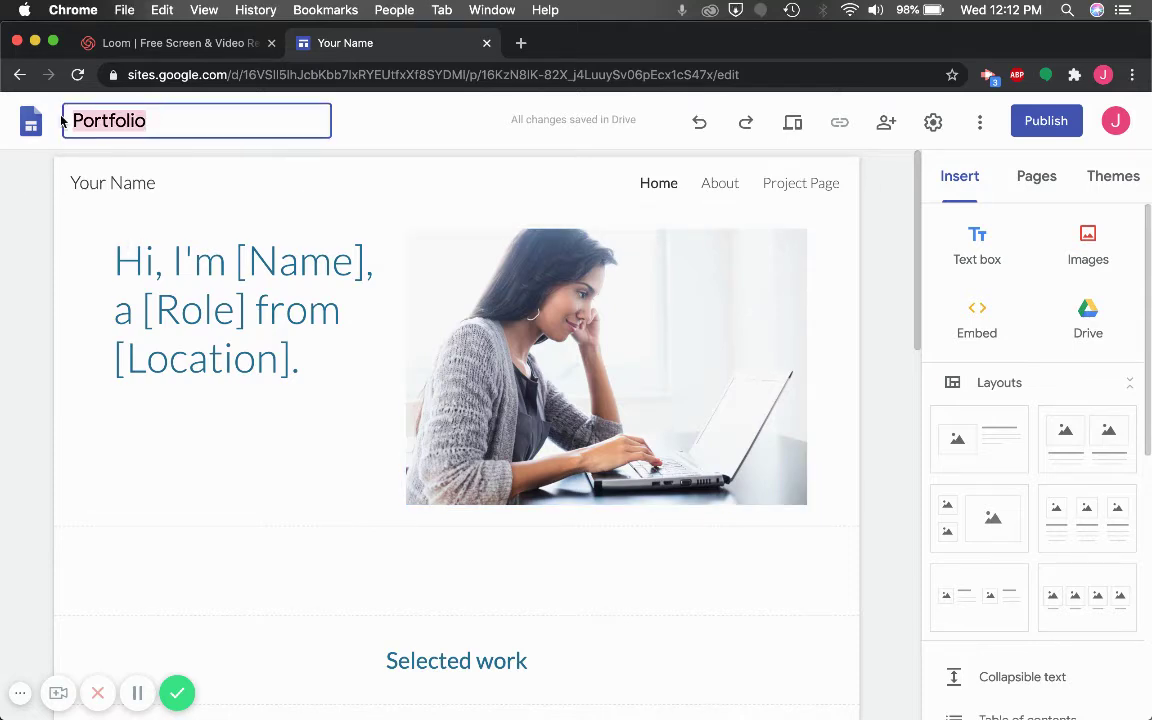
text(Firs)
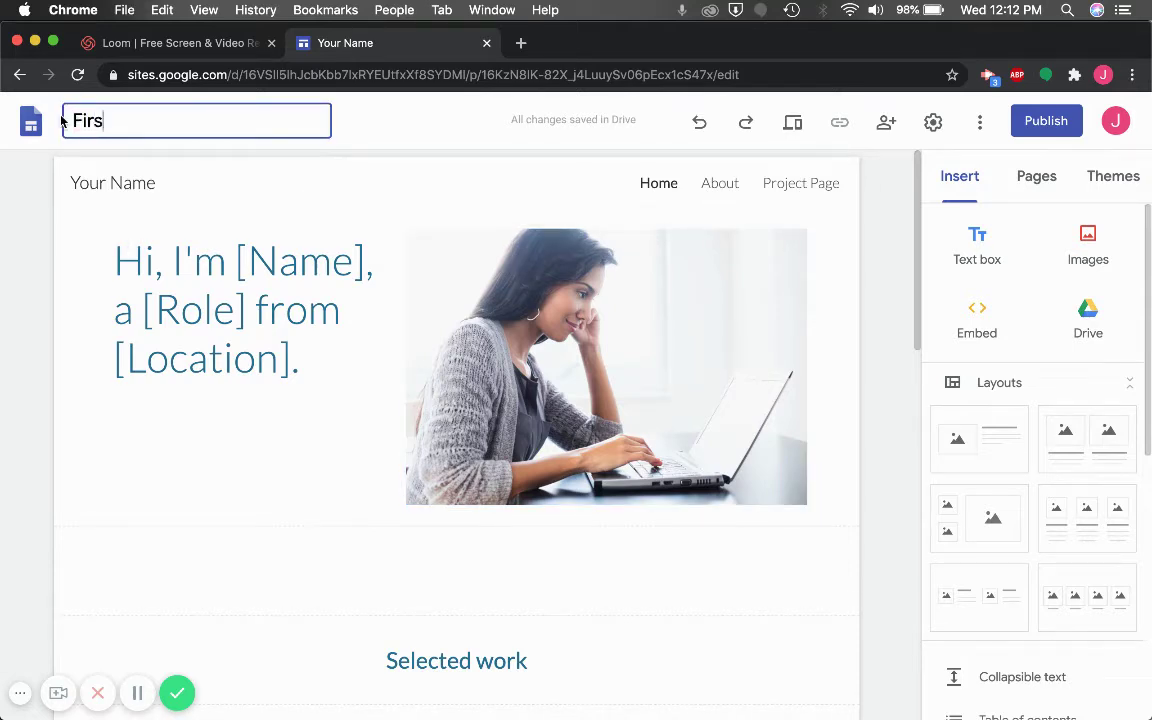
text(t Last)
drag(157, 183, 61, 190)
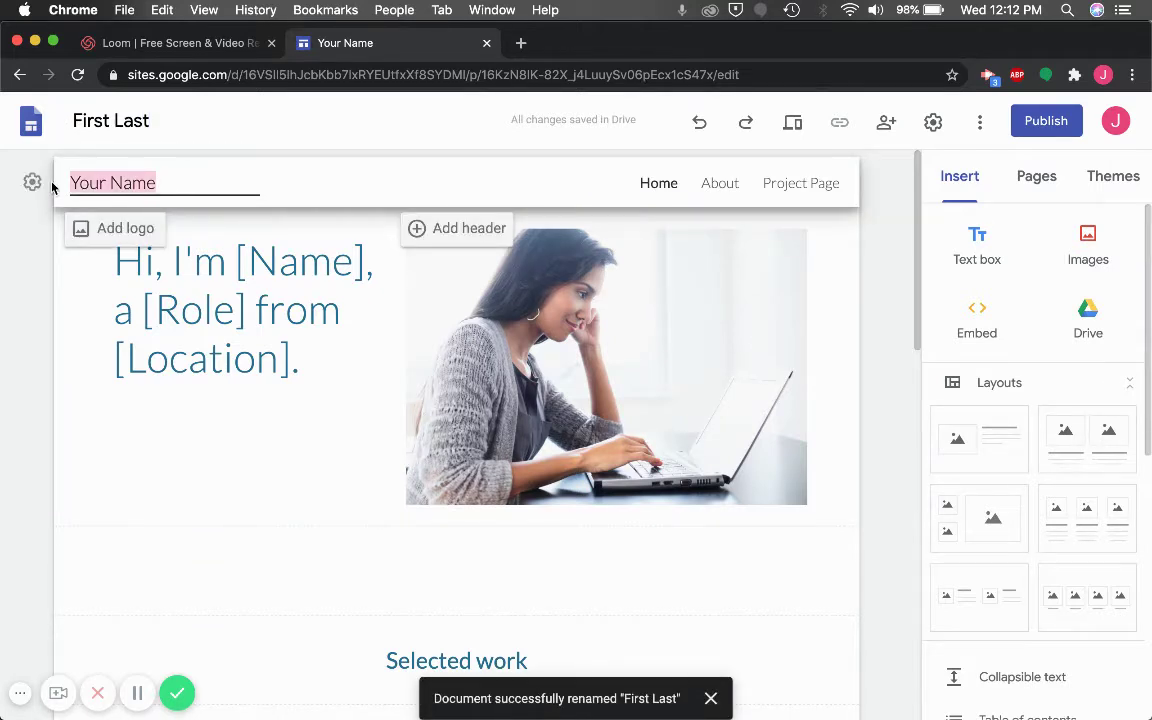
text(First Last)
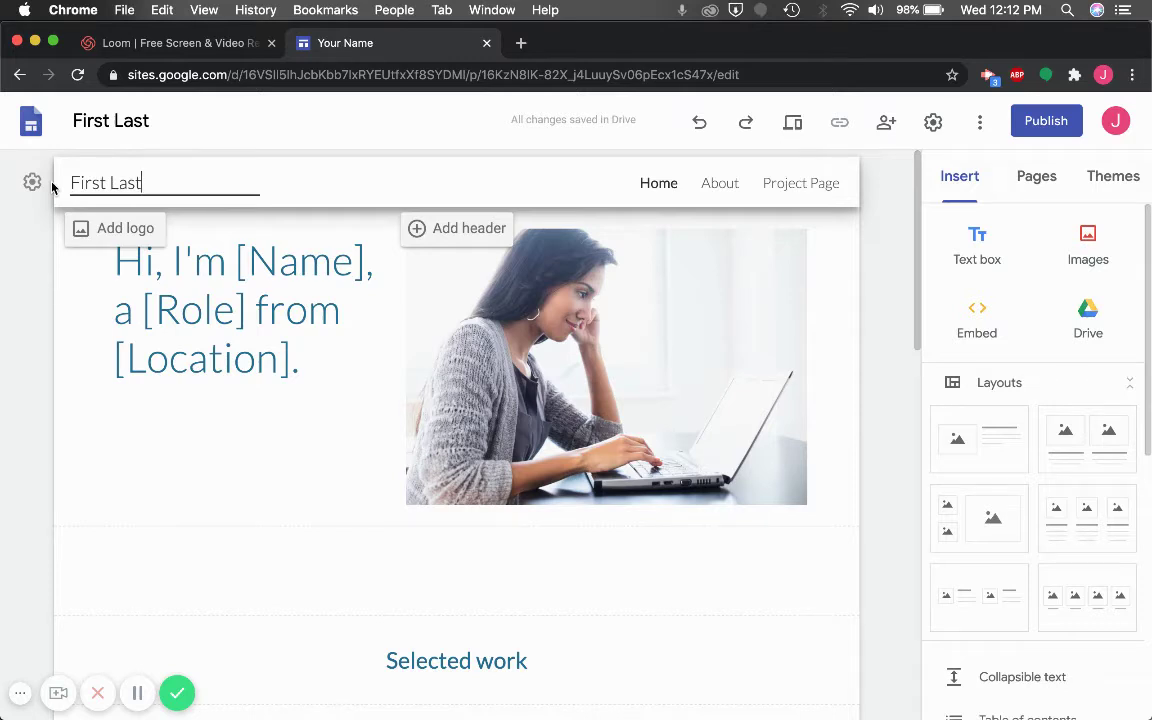
Confirm the 'First Last' header, then rename About to 'About Me' and Project Page to 'Education Plan'
click(885, 322)
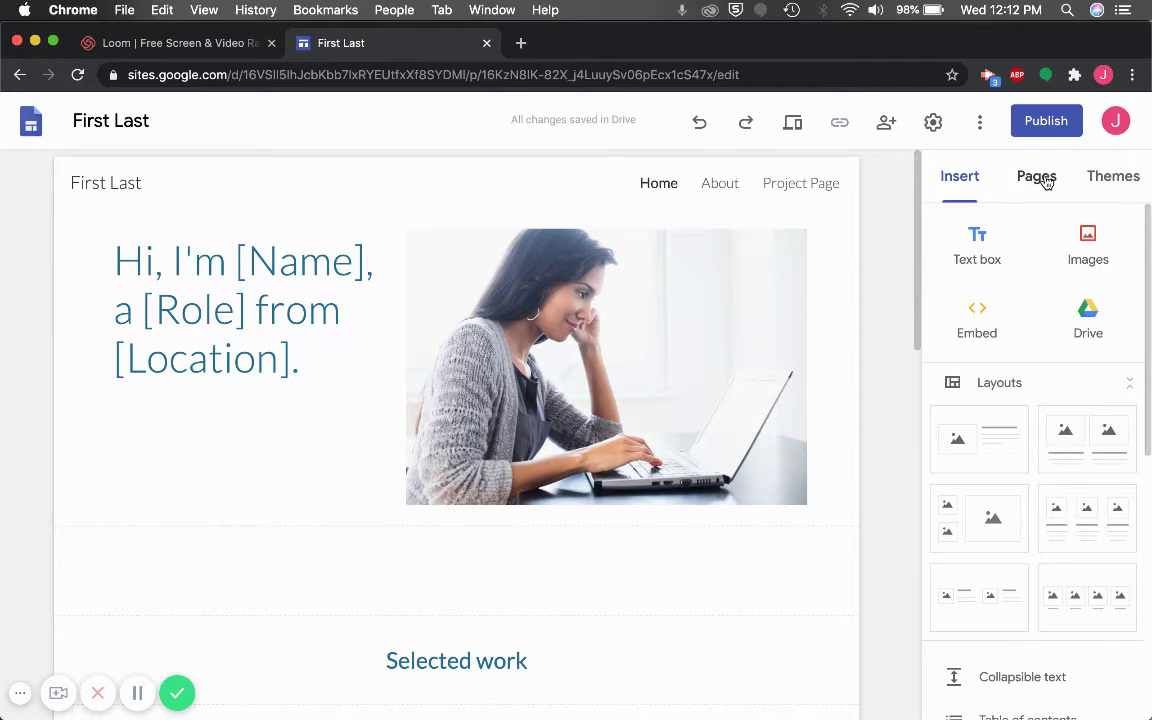
click(1044, 181)
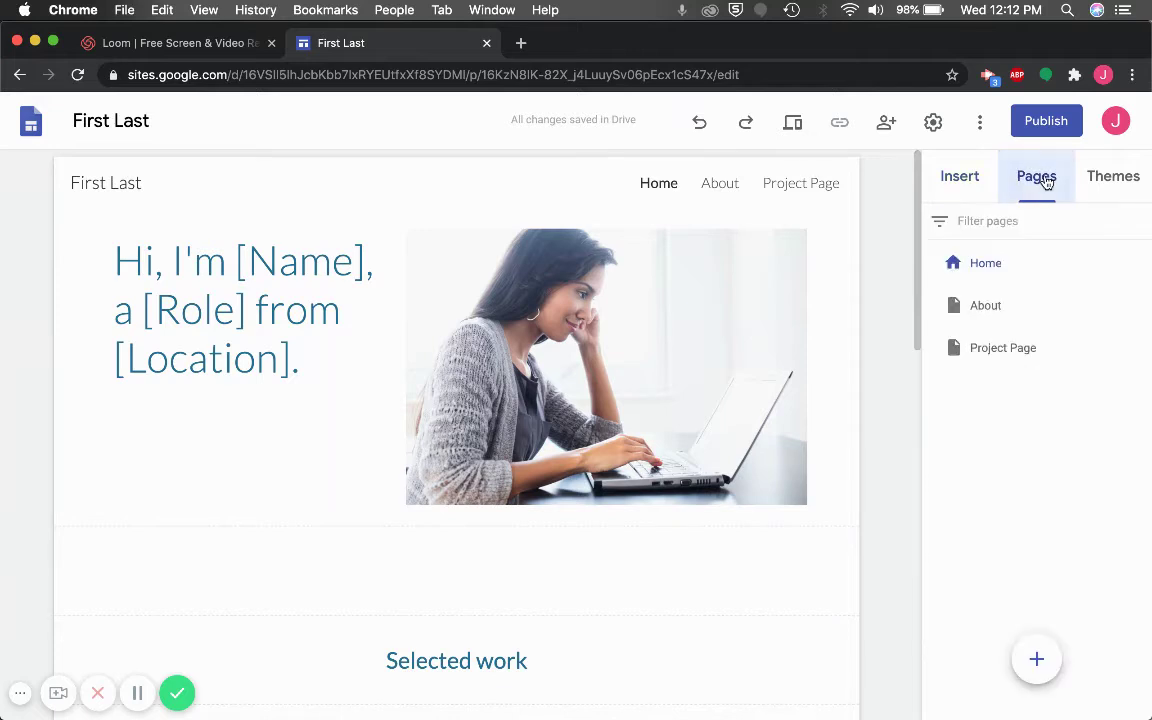
double_click(1003, 306)
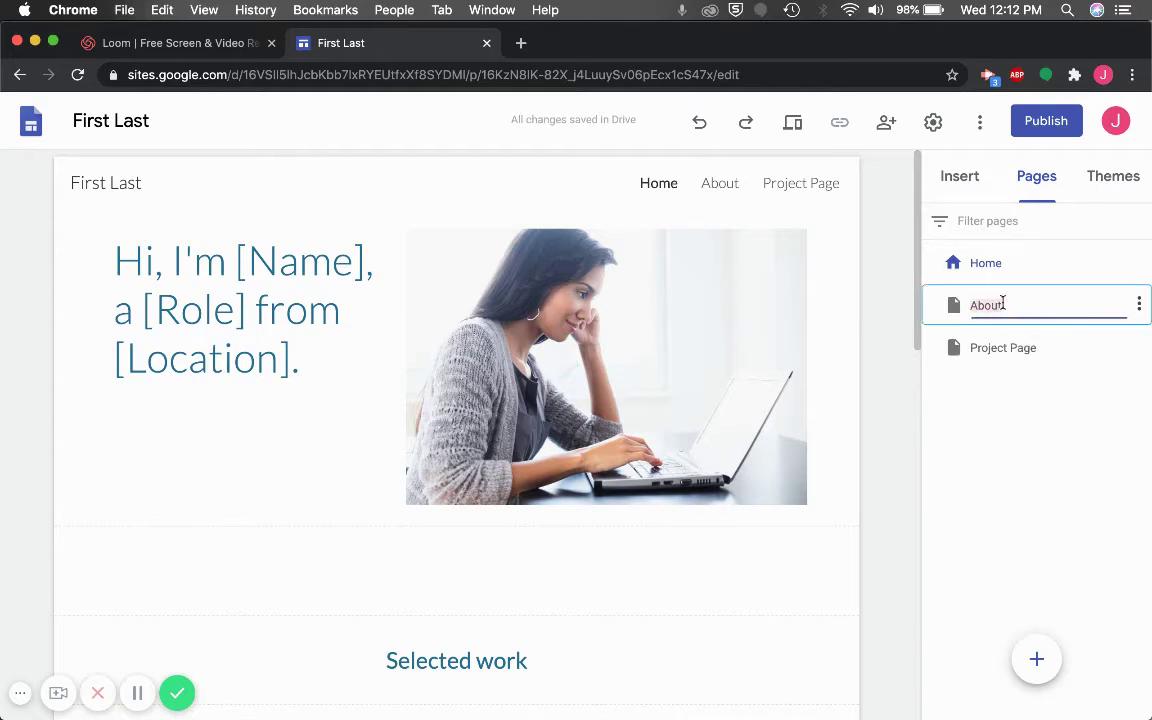
click(1021, 307)
text(Me)
double_click(1012, 346)
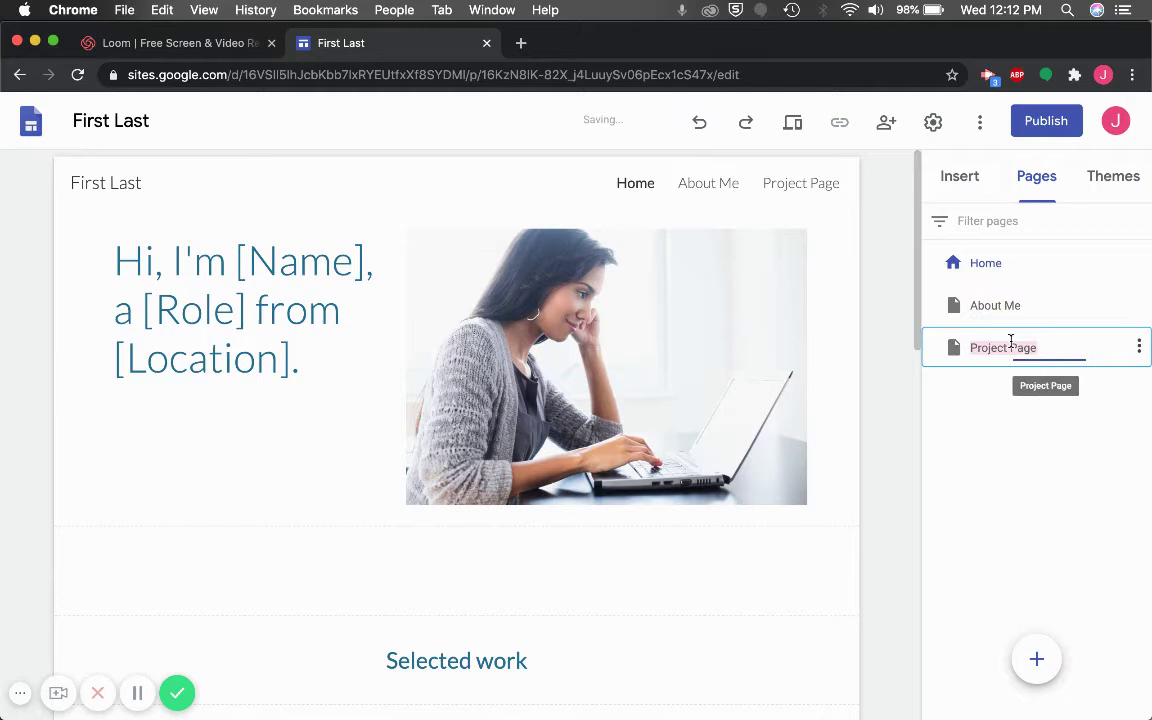
text(Educ)
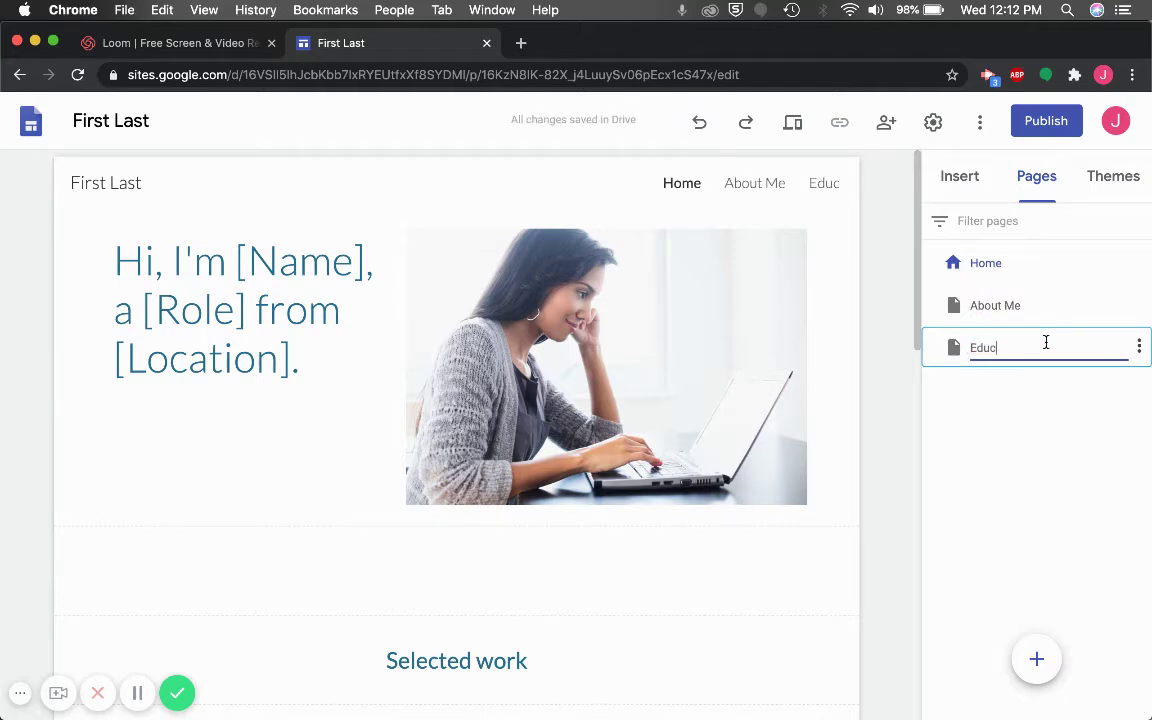
text(ation Plan)
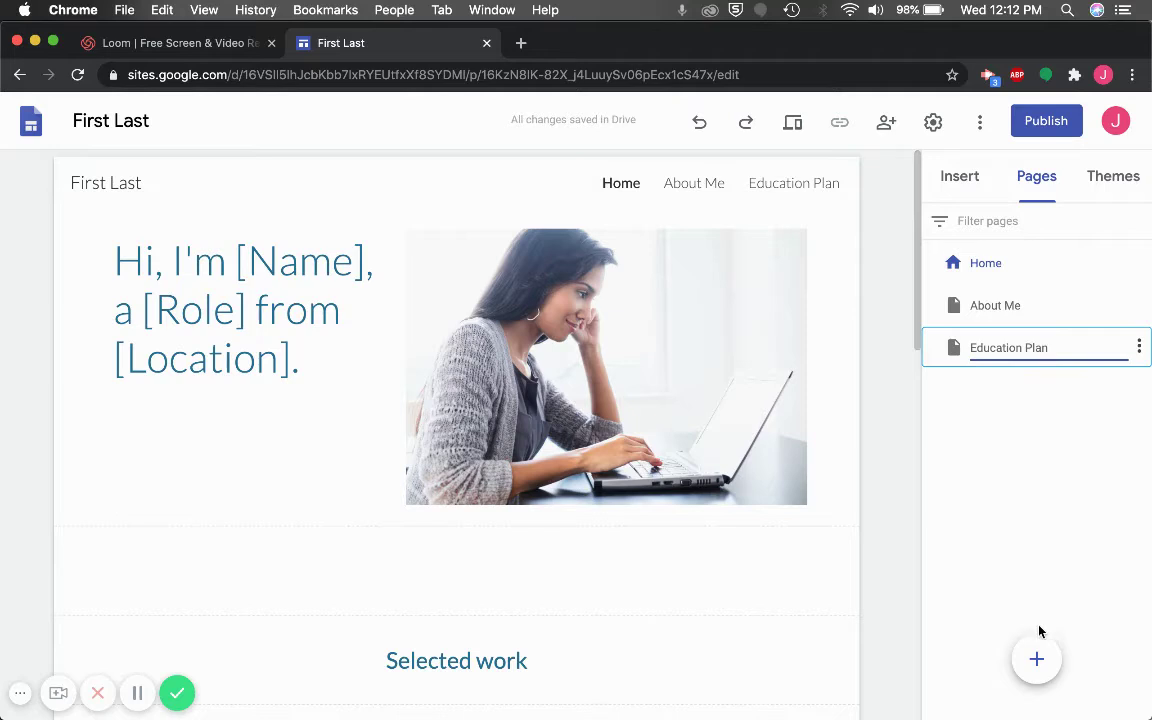
Add a new page called 'Career Plan'
click(1037, 657)
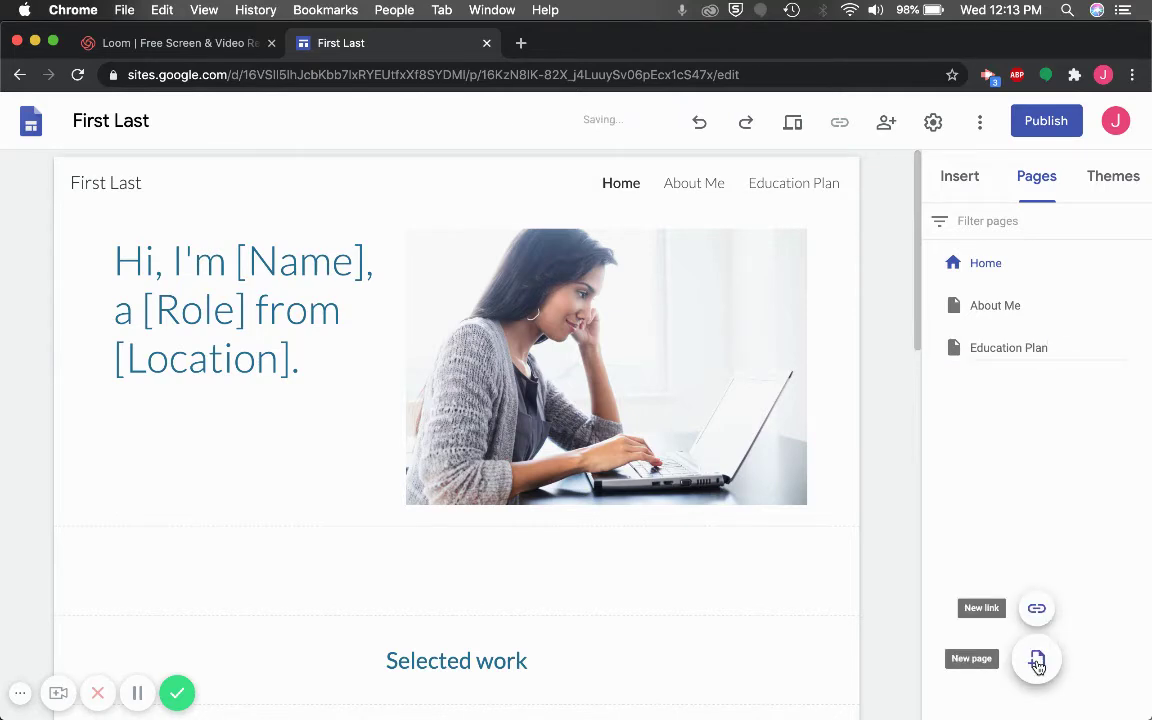
text(Car)
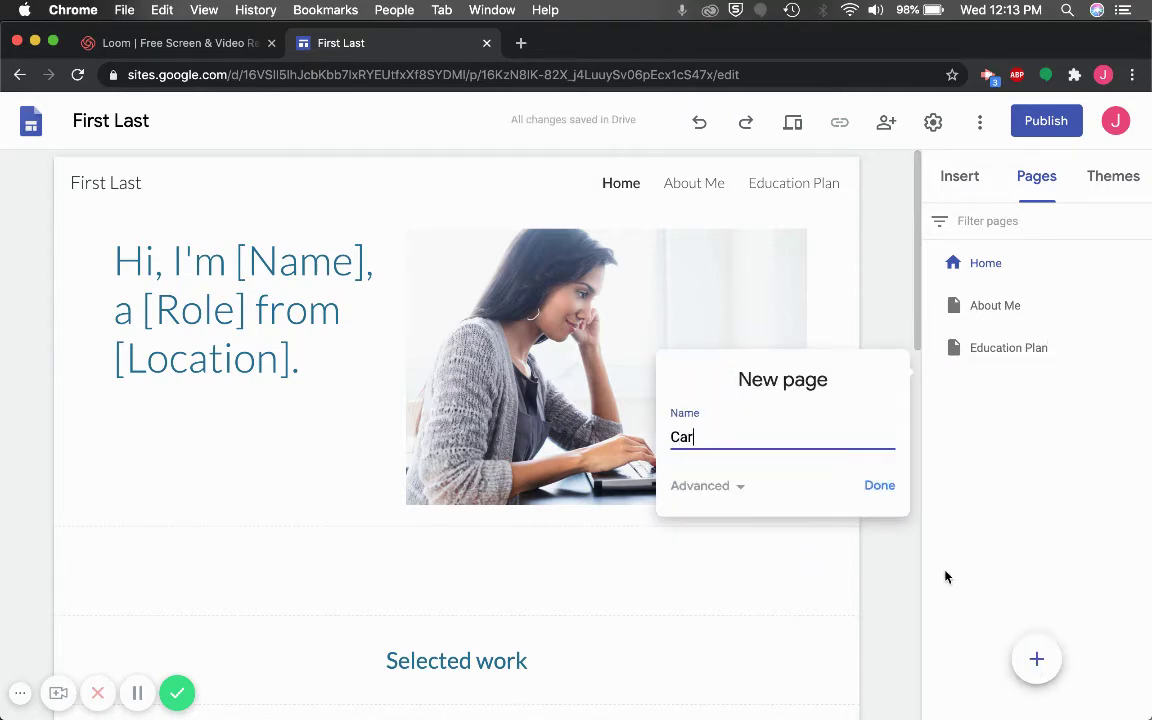
text(eer Plan)
click(880, 486)
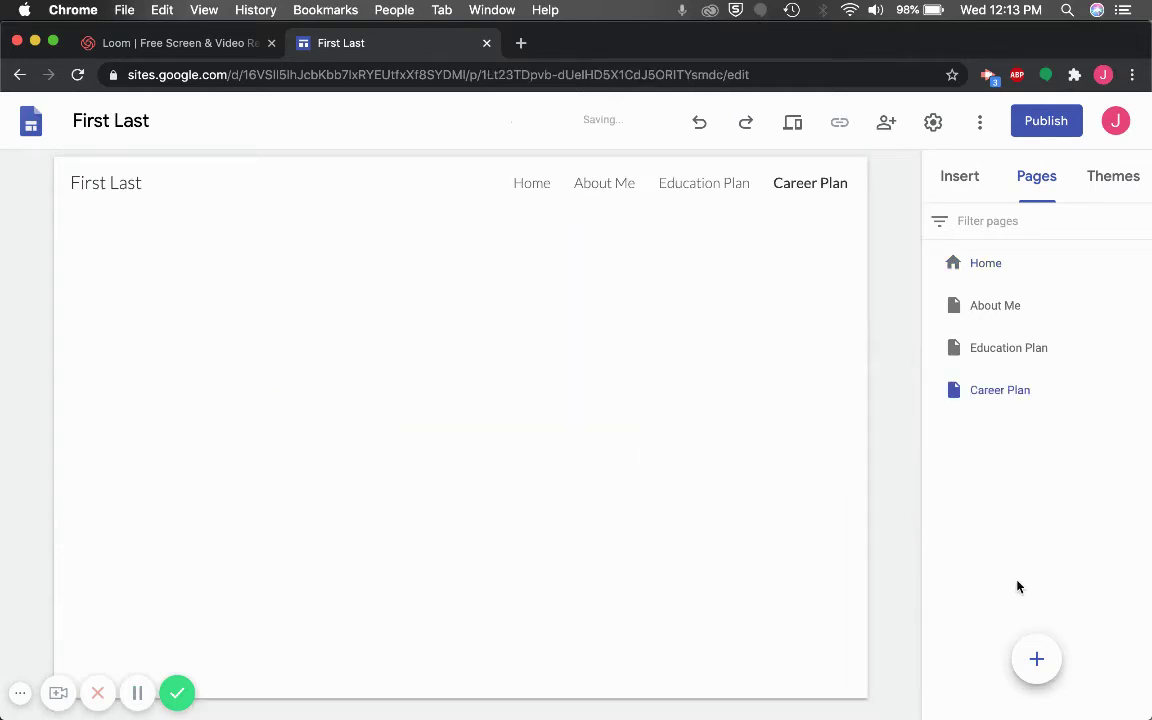
Add a 'Signature Work' page and return to the Home page
click(1037, 657)
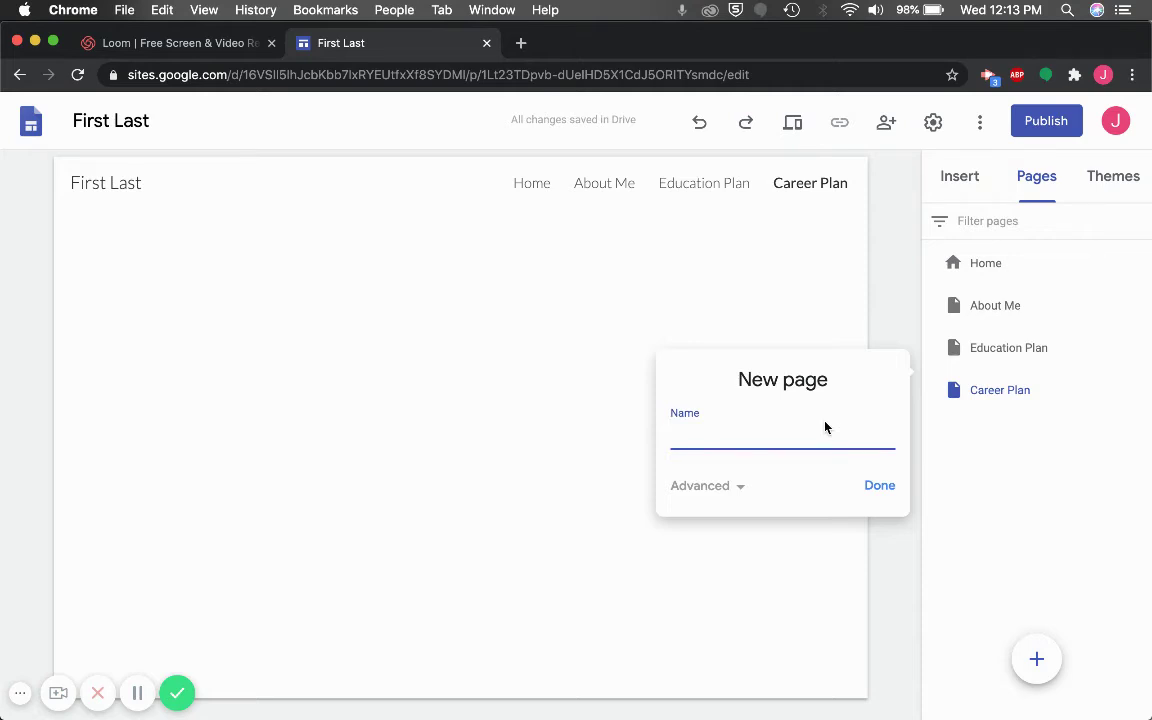
text(Signature Work)
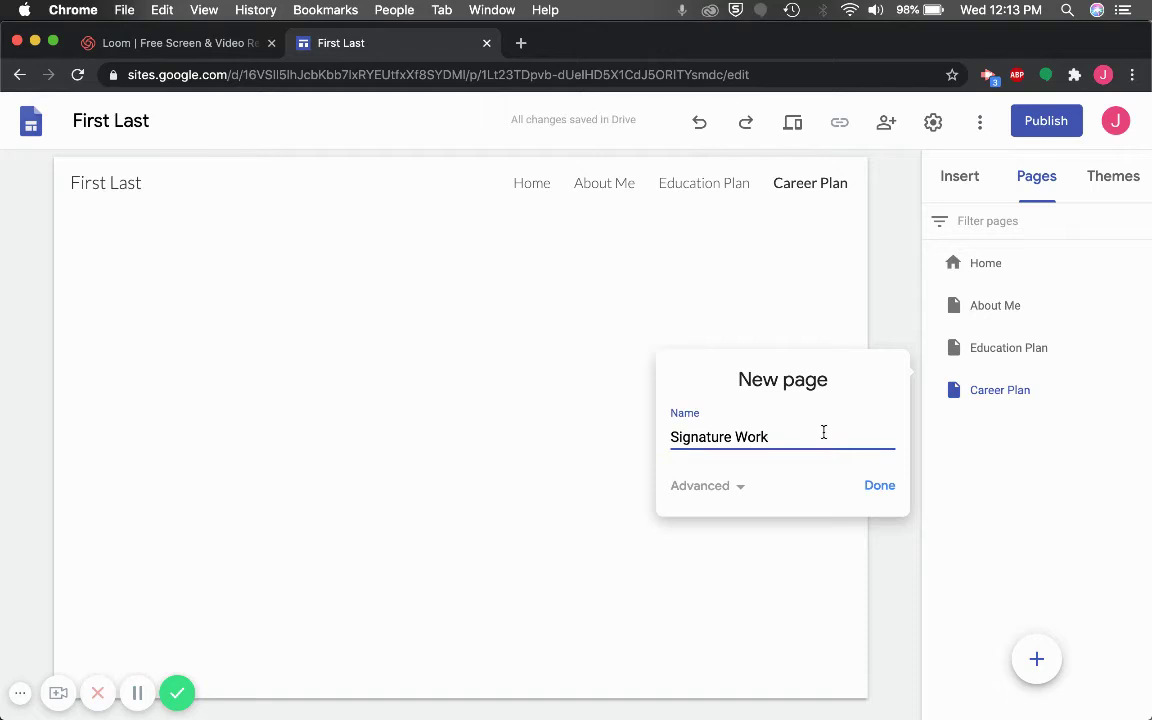
click(880, 487)
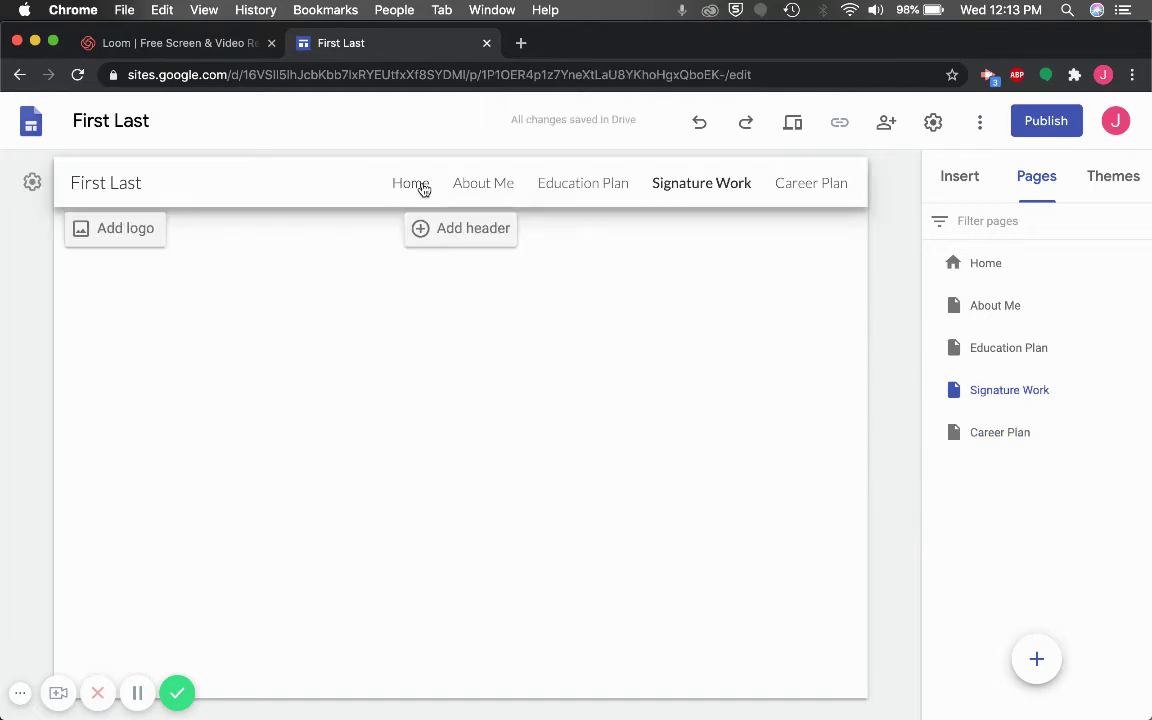
click(422, 186)
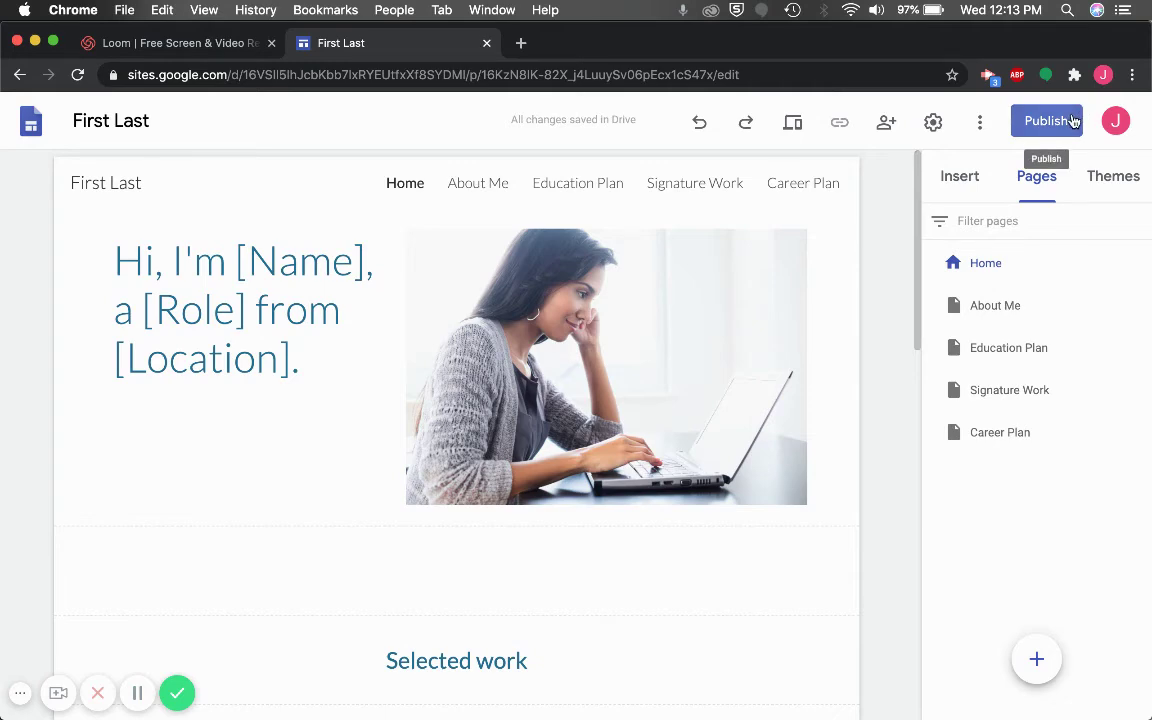
Publish the site at web address 'firstlast6' because 'firstlast' was taken
click(1073, 121)
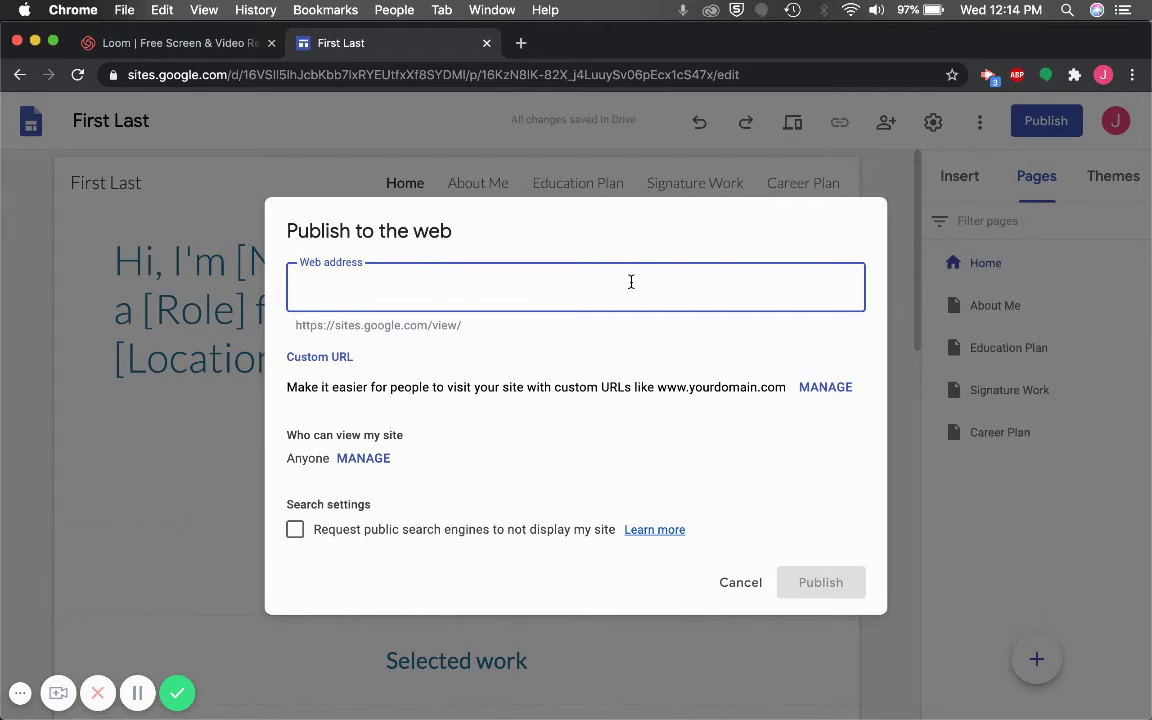
text(firstlas)
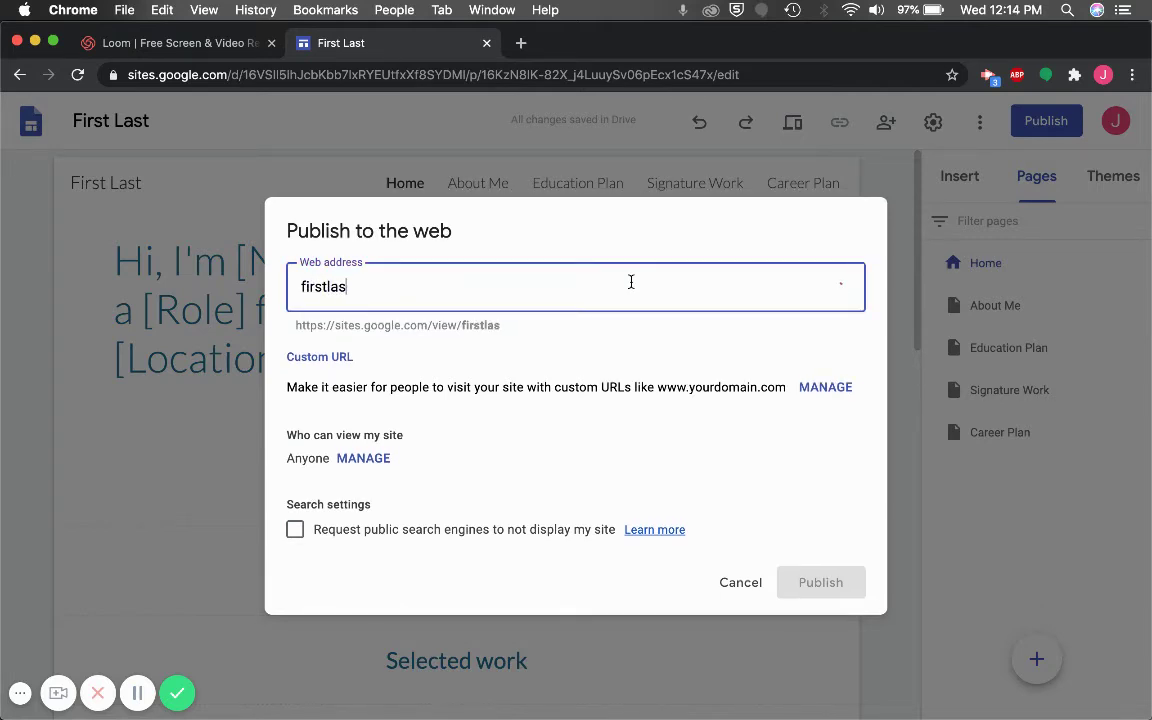
text(t)
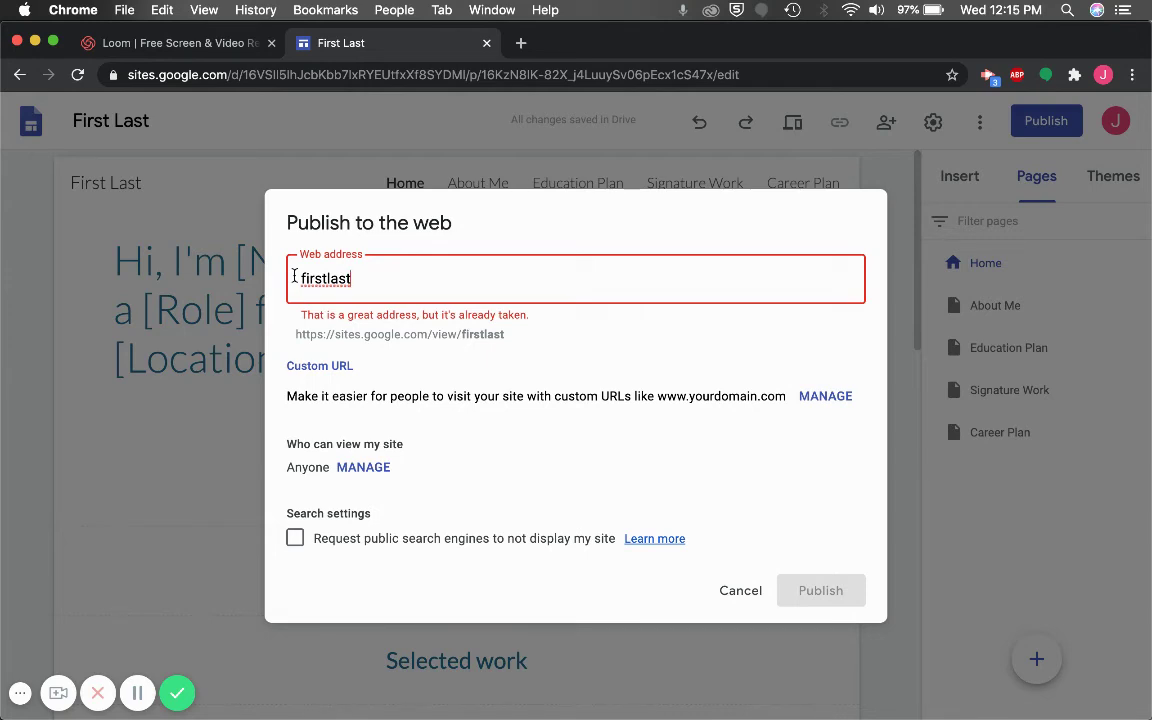
text(6)
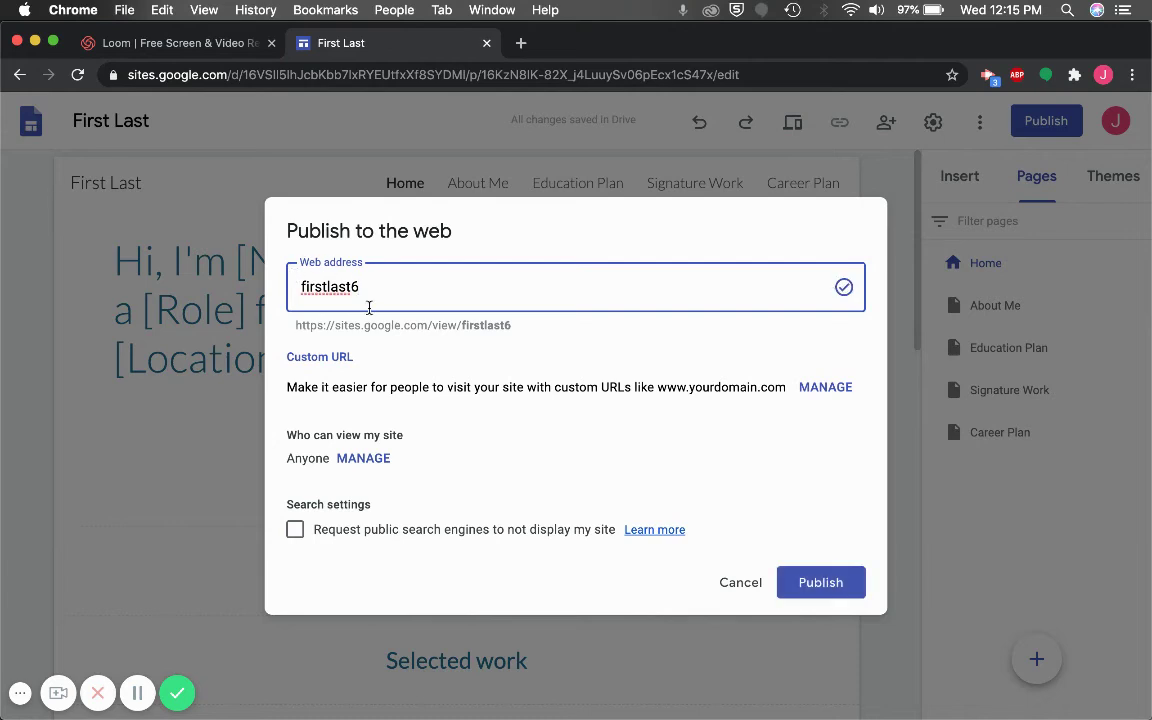
click(815, 583)
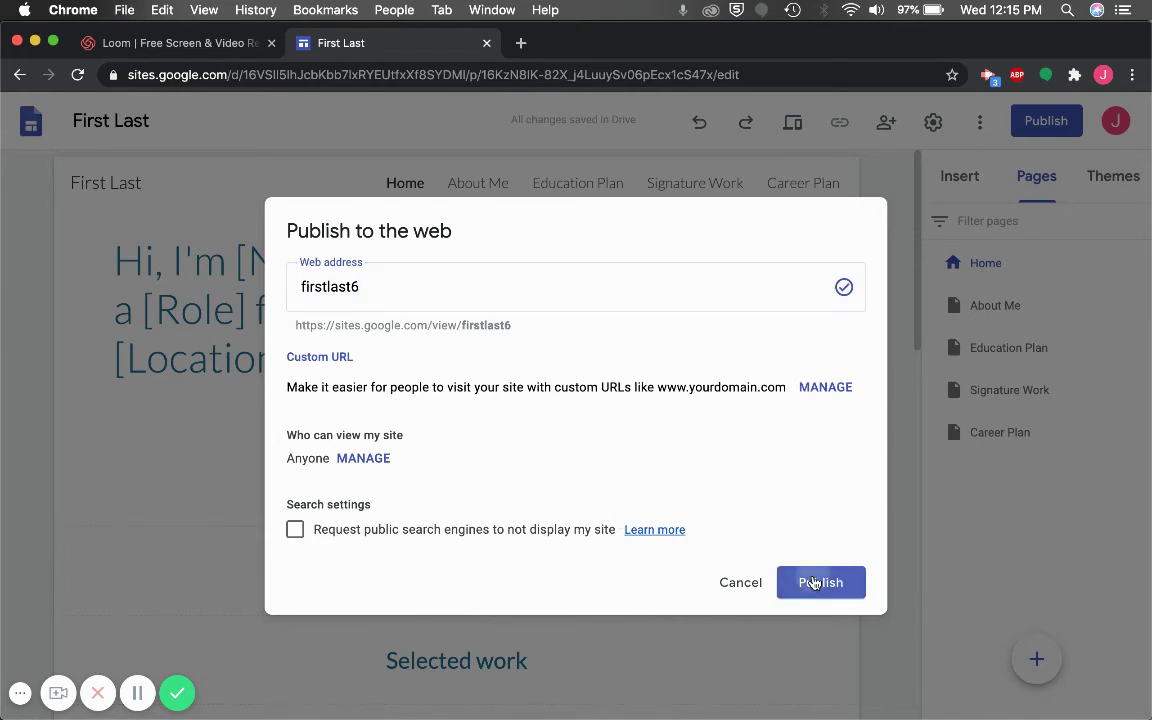